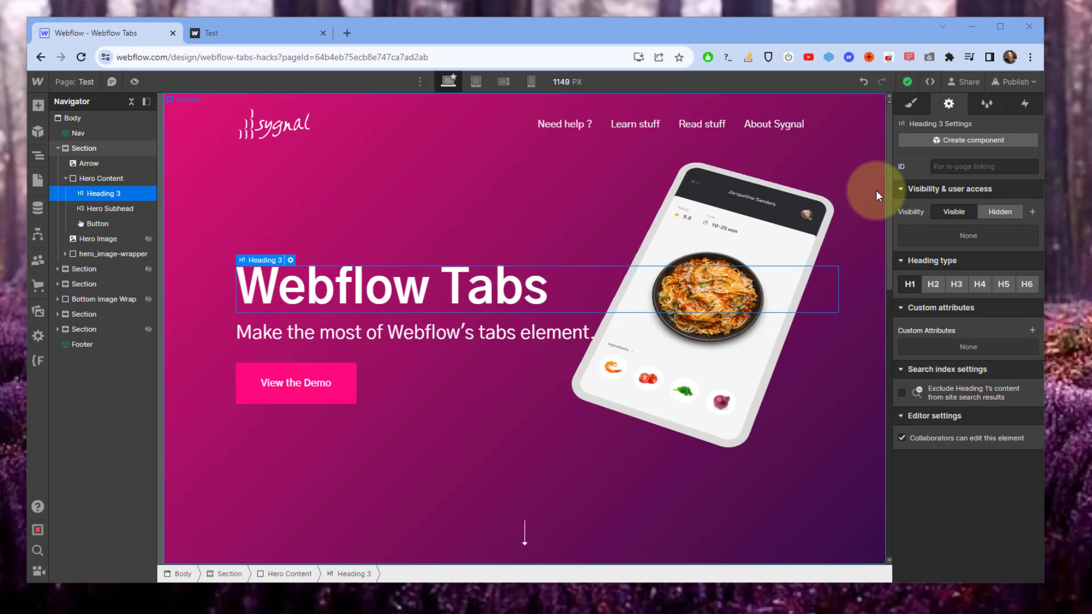
{"action": "left_click", "coordinate": [909, 104]}
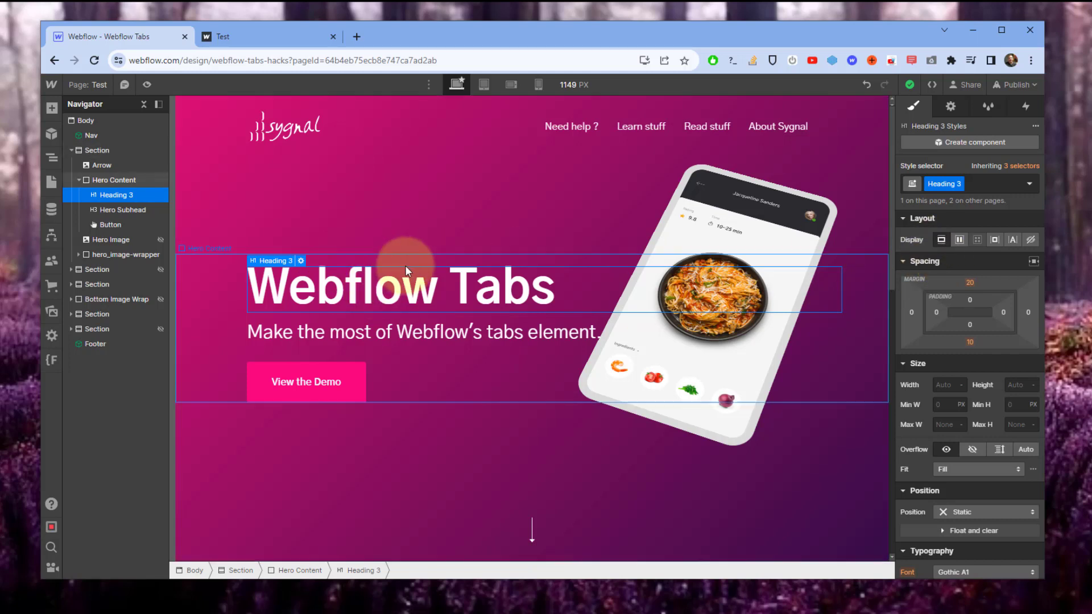
- Set the Webflow Tabs heading's Display to None at the 568 px mobile landscape breakpoint
{"action": "left_click", "coordinate": [483, 84]}
{"action": "left_click", "coordinate": [510, 84]}
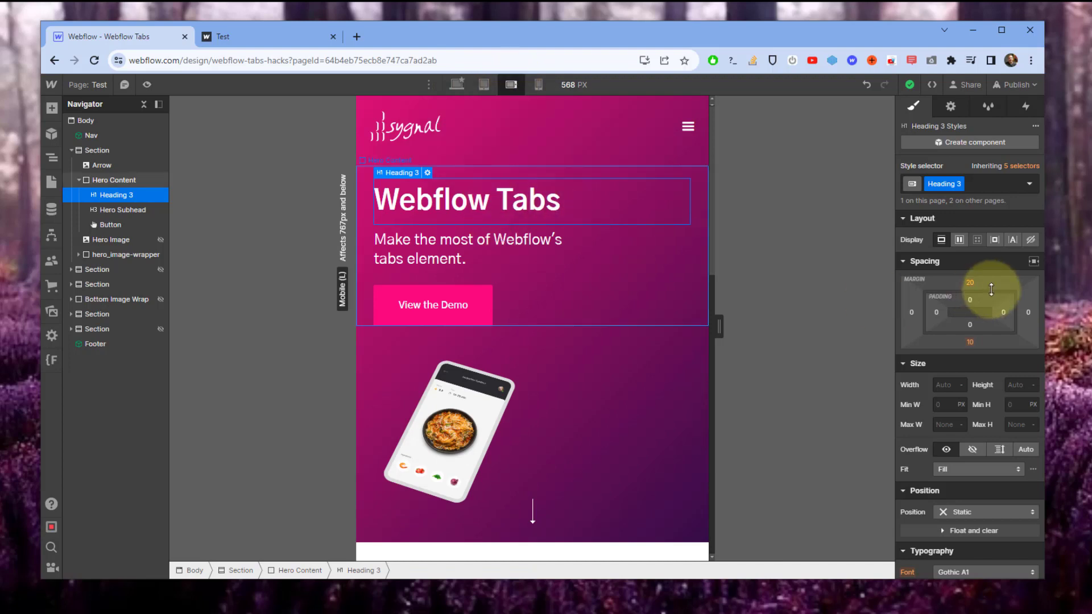
{"action": "left_click", "coordinate": [1030, 242]}
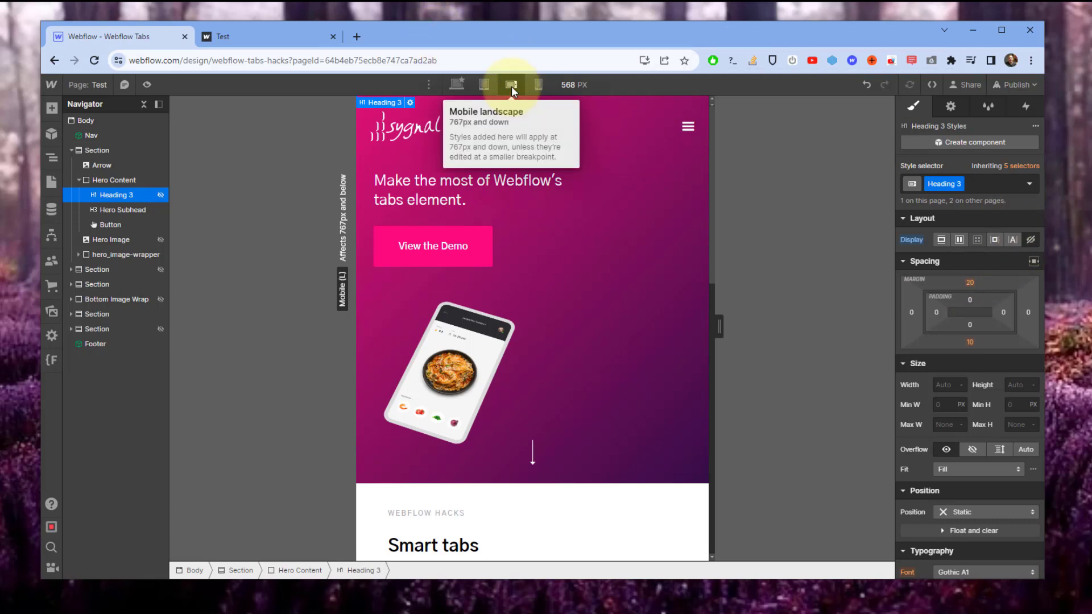
- Compare the heading across mobile portrait, desktop, tablet, mobile landscape and portrait breakpoints
{"action": "left_click", "coordinate": [536, 84]}
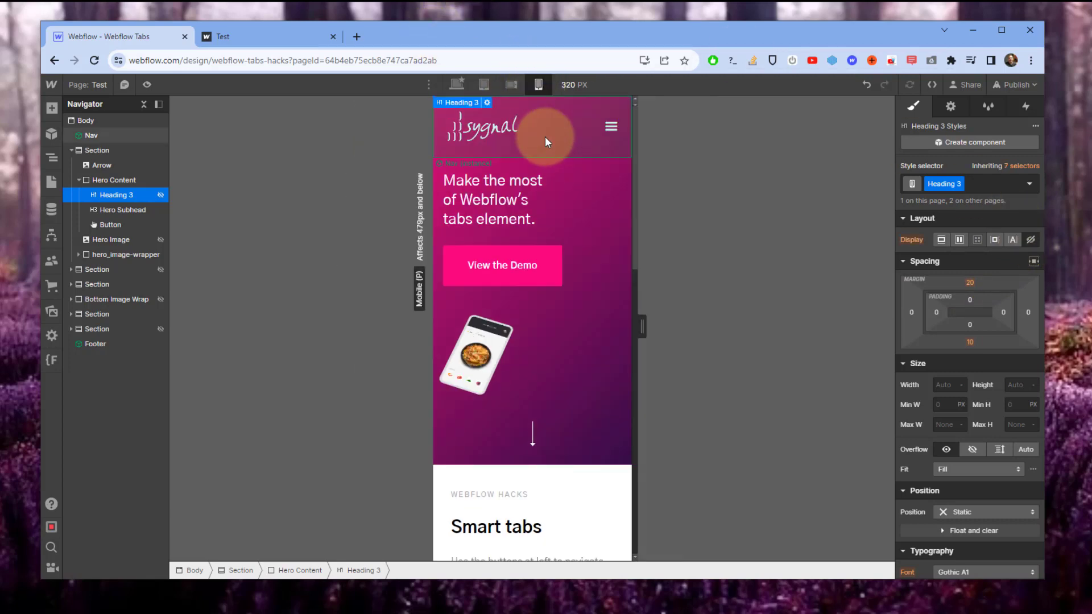
{"action": "left_click", "coordinate": [458, 84]}
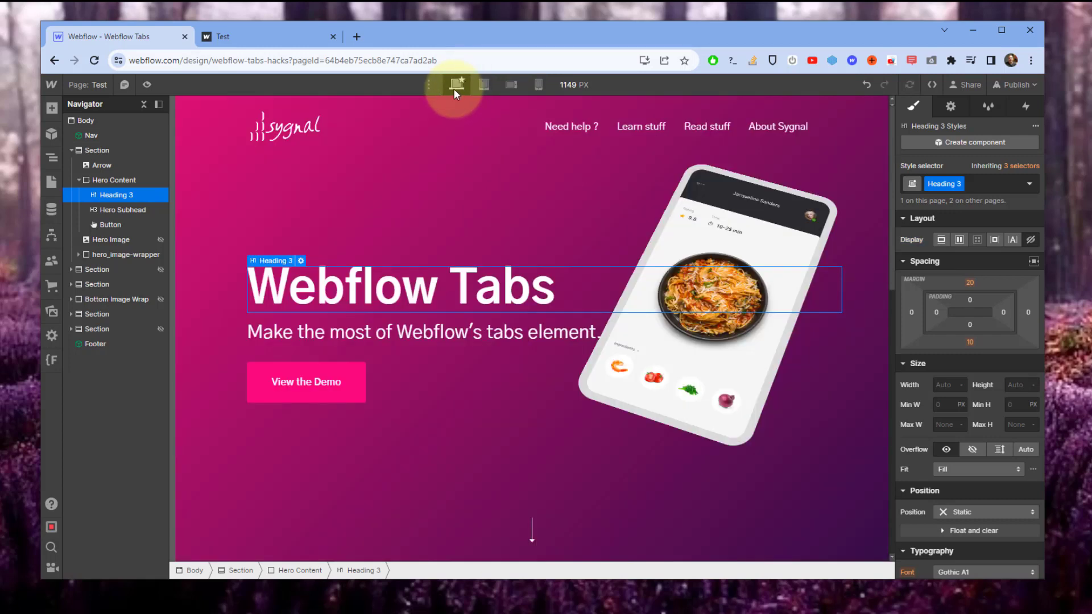
{"action": "left_click", "coordinate": [483, 86]}
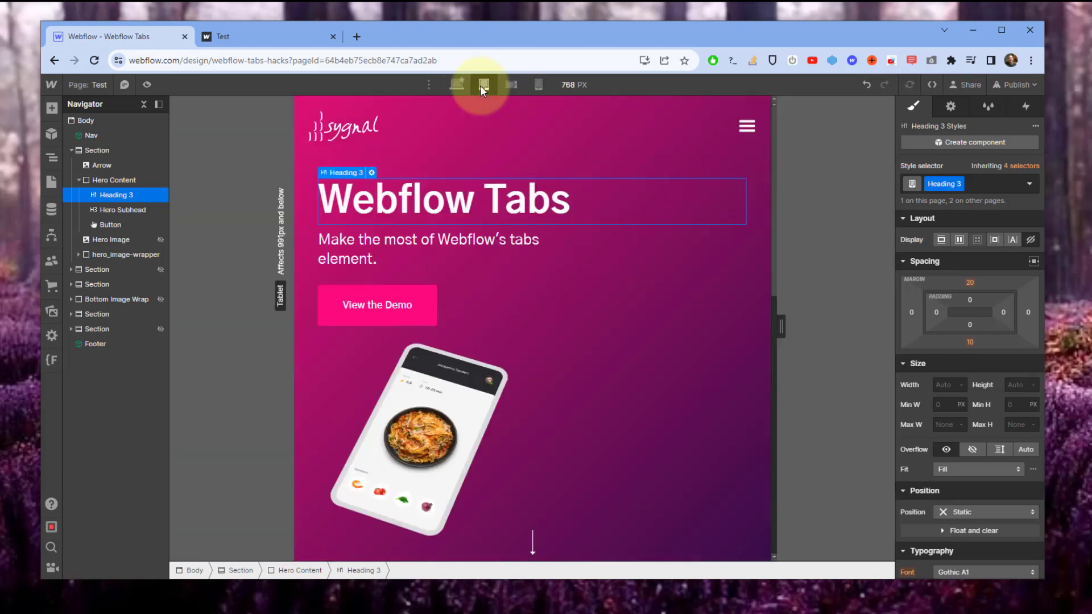
{"action": "left_click", "coordinate": [510, 85]}
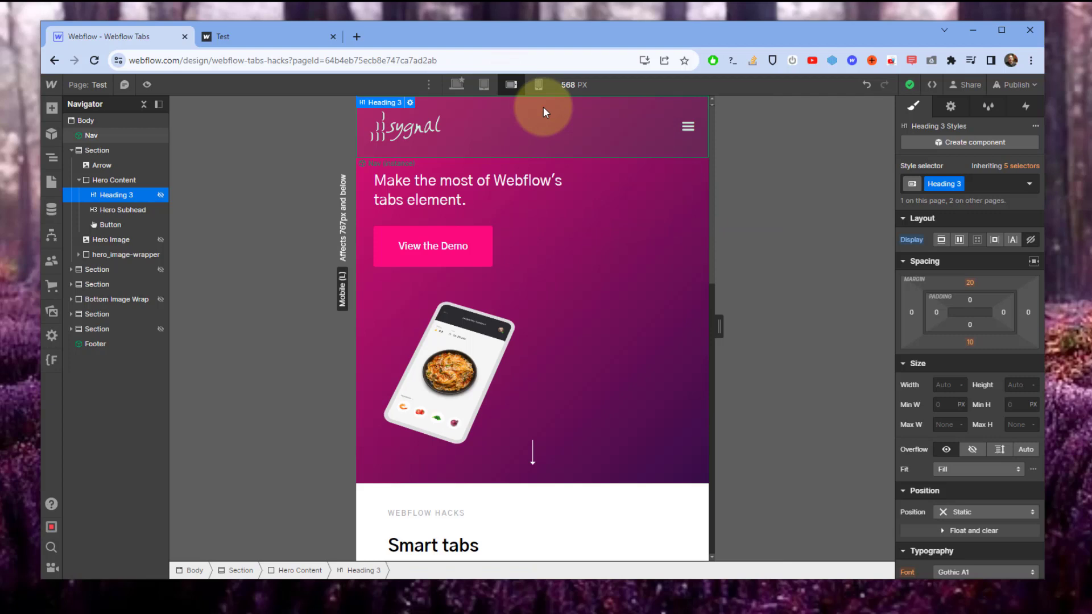
{"action": "left_click", "coordinate": [539, 84]}
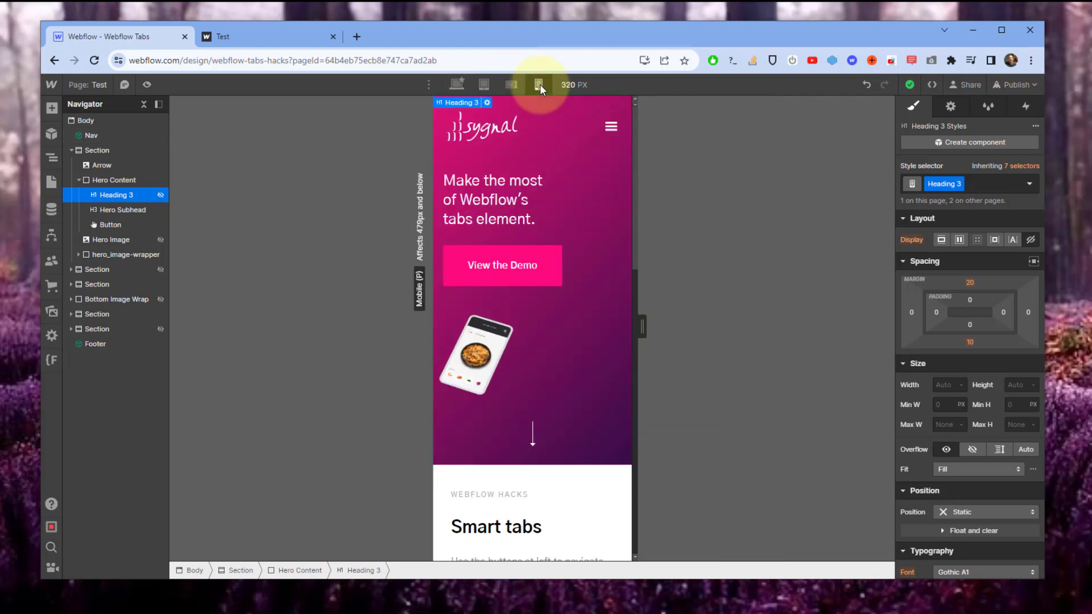
- Reset the heading's Display value at mobile landscape so it shows again as block
{"action": "left_click", "coordinate": [511, 85]}
{"action": "left_click", "coordinate": [913, 240]}
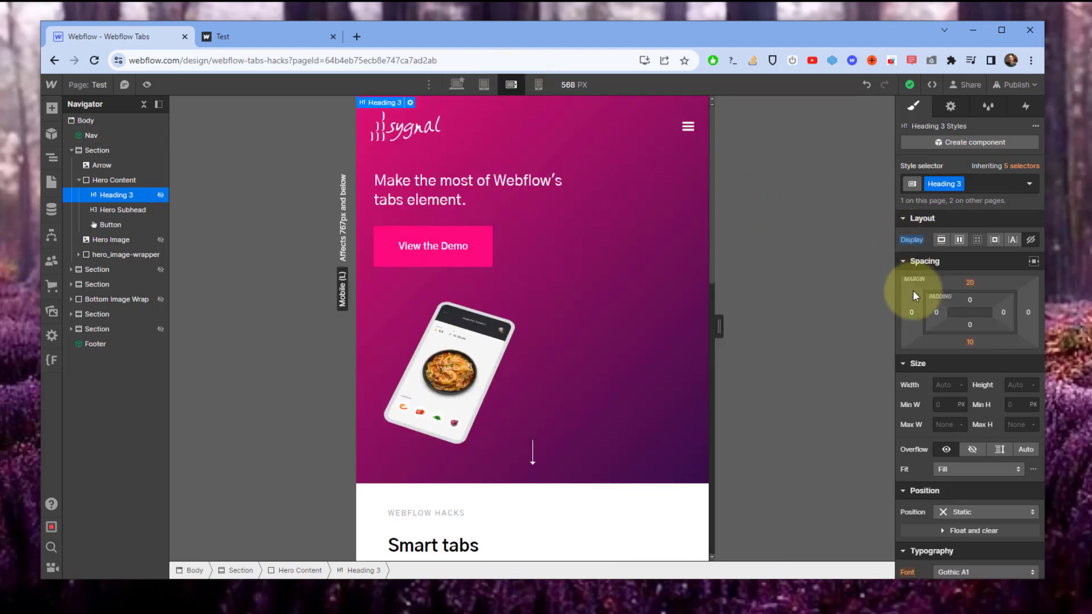
{"action": "left_click", "coordinate": [925, 254]}
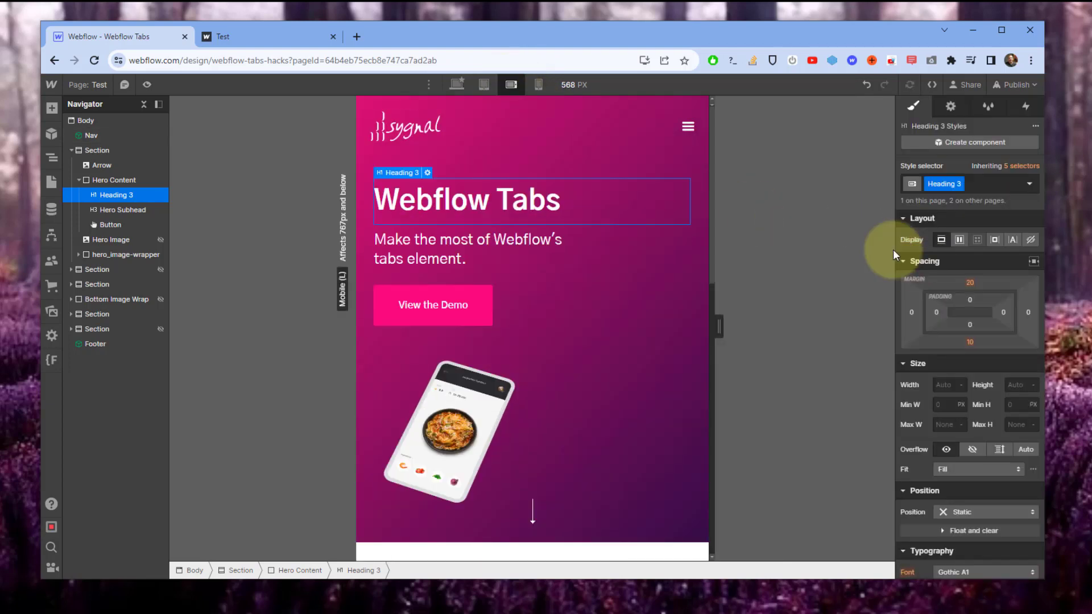
- Set the heading's Display to None on desktop, then override it to Block at mobile landscape
{"action": "left_click", "coordinate": [456, 85]}
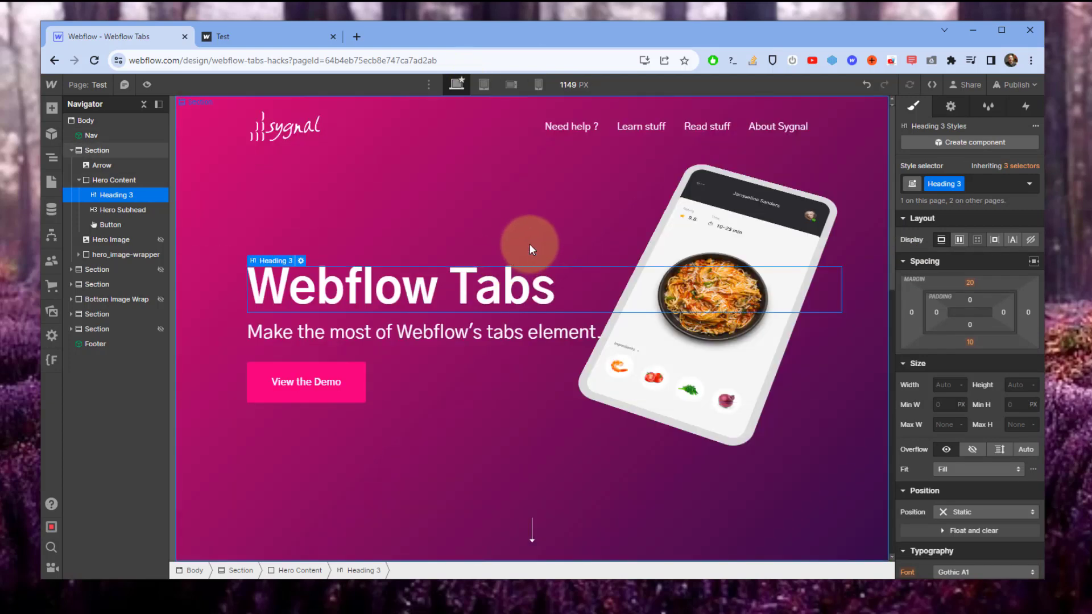
{"action": "left_click", "coordinate": [1031, 240]}
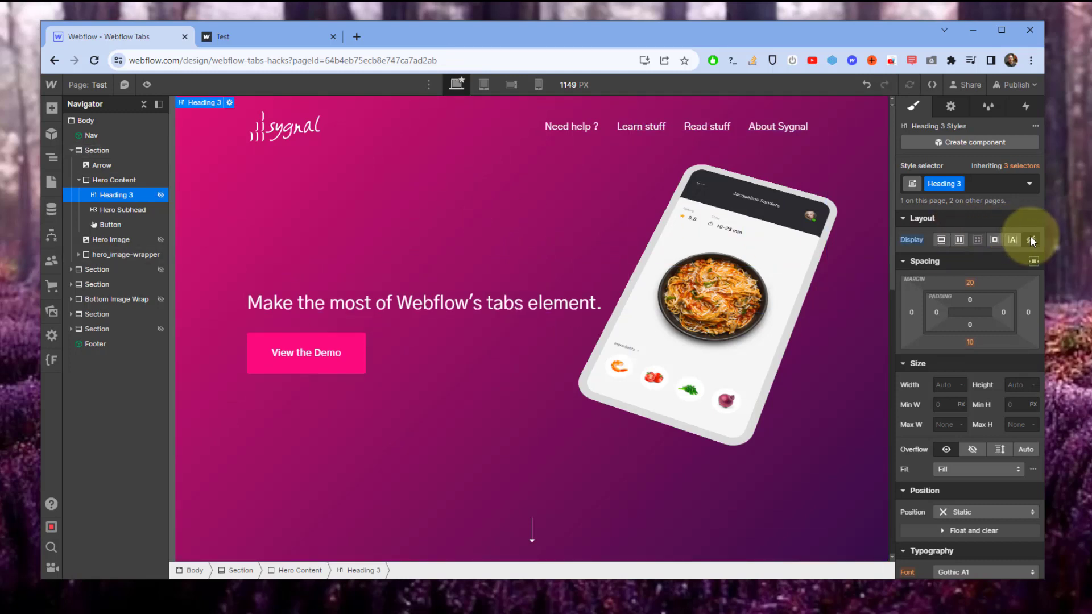
{"action": "left_click", "coordinate": [483, 85]}
{"action": "left_click", "coordinate": [507, 86]}
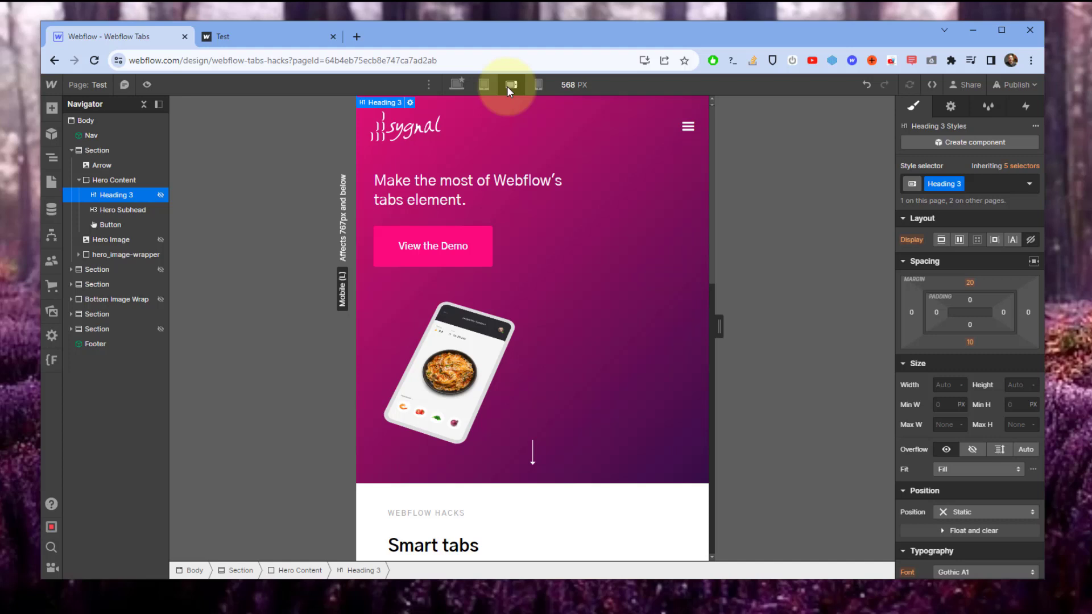
{"action": "left_click", "coordinate": [941, 240]}
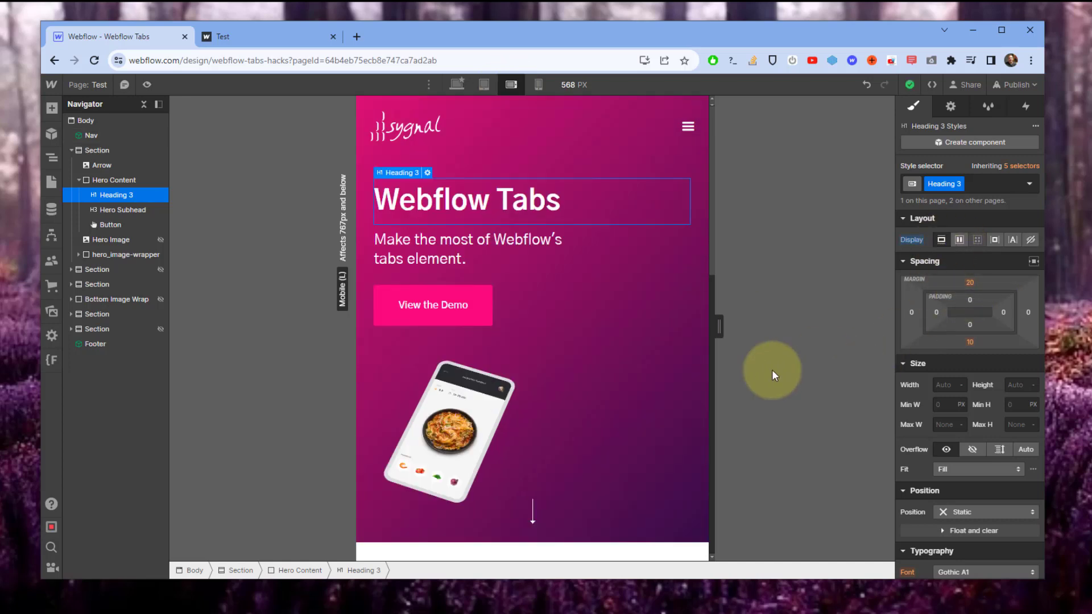
- Compare the heading across mobile portrait, desktop, tablet, mobile landscape and portrait views
{"action": "left_click", "coordinate": [536, 85]}
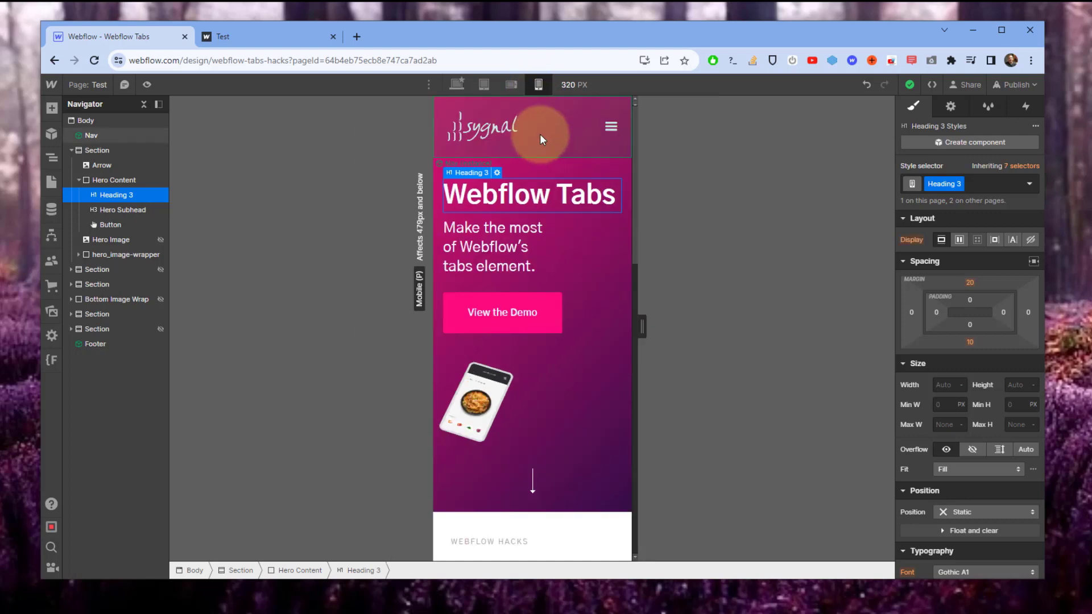
{"action": "left_click", "coordinate": [458, 85]}
{"action": "left_click", "coordinate": [482, 85]}
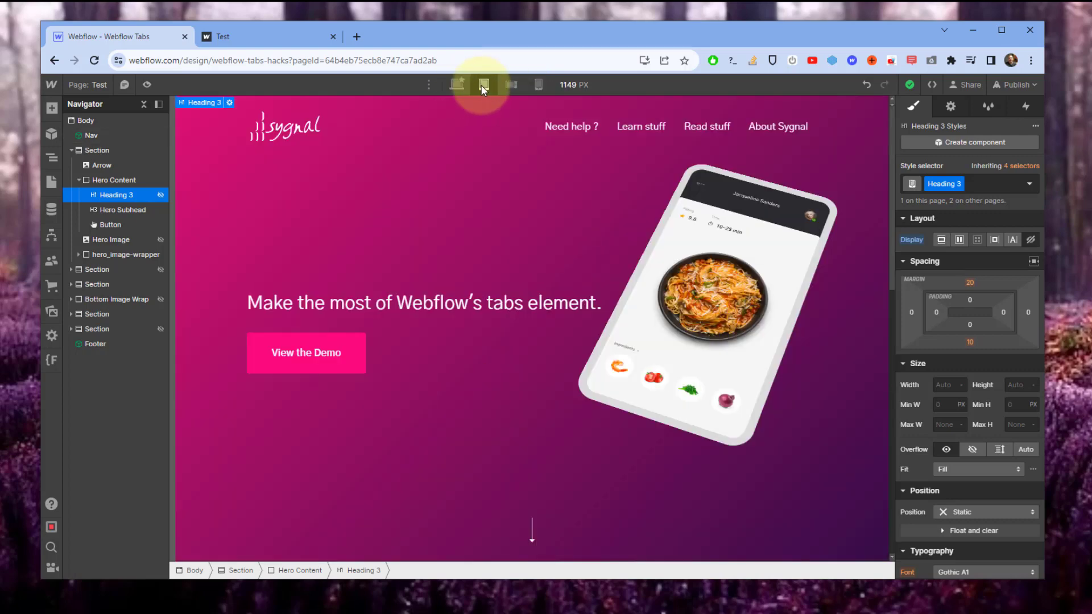
{"action": "left_click", "coordinate": [509, 84]}
{"action": "left_click", "coordinate": [534, 83]}
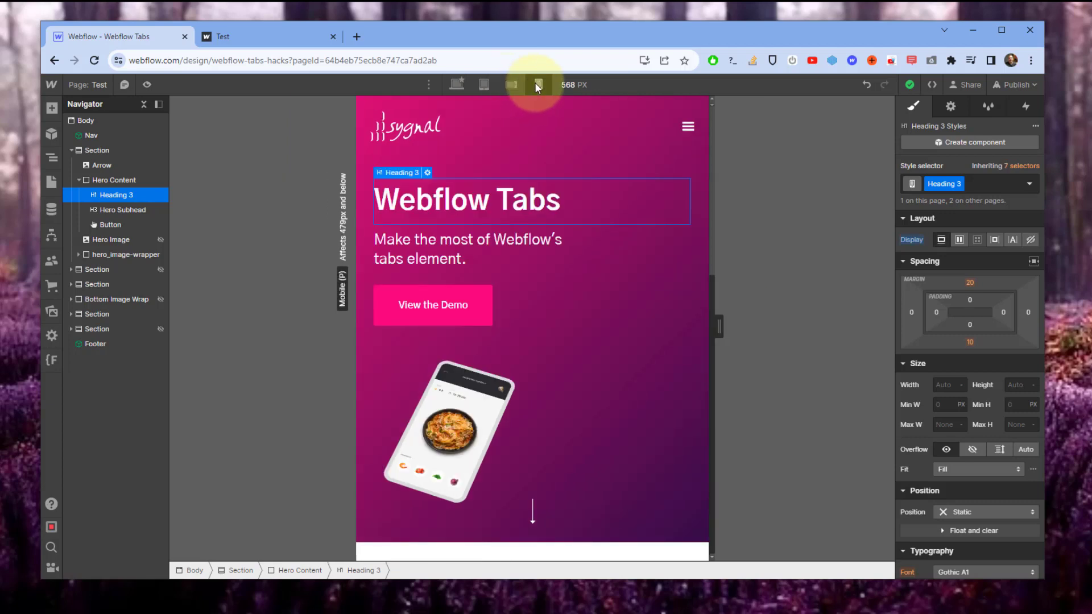
- Clear the heading's mobile landscape Display override with Reset
{"action": "left_click", "coordinate": [511, 84]}
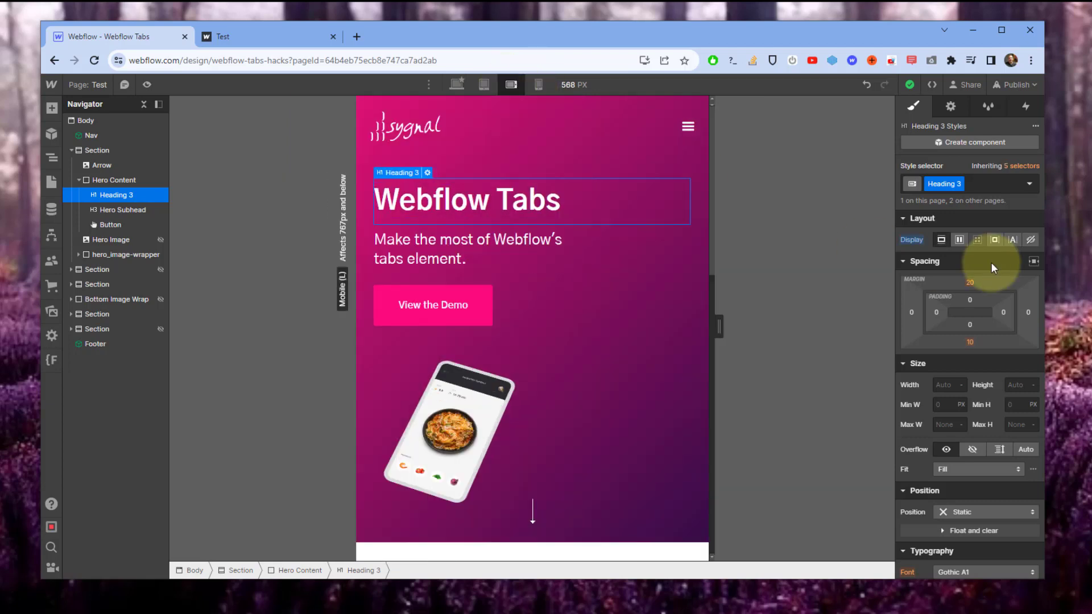
{"action": "left_click", "coordinate": [902, 238]}
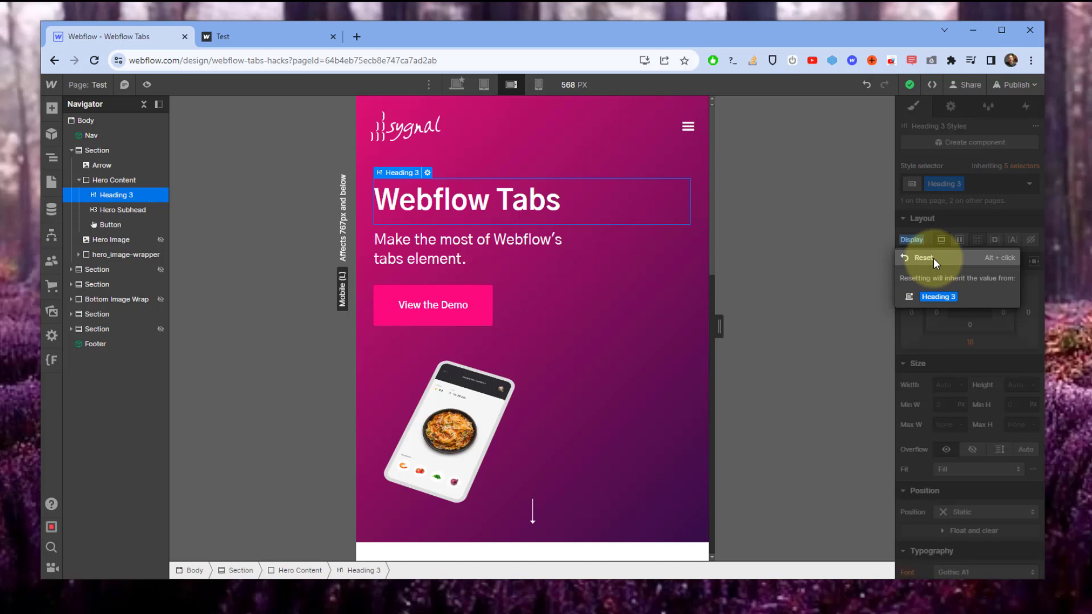
{"action": "left_click", "coordinate": [933, 258]}
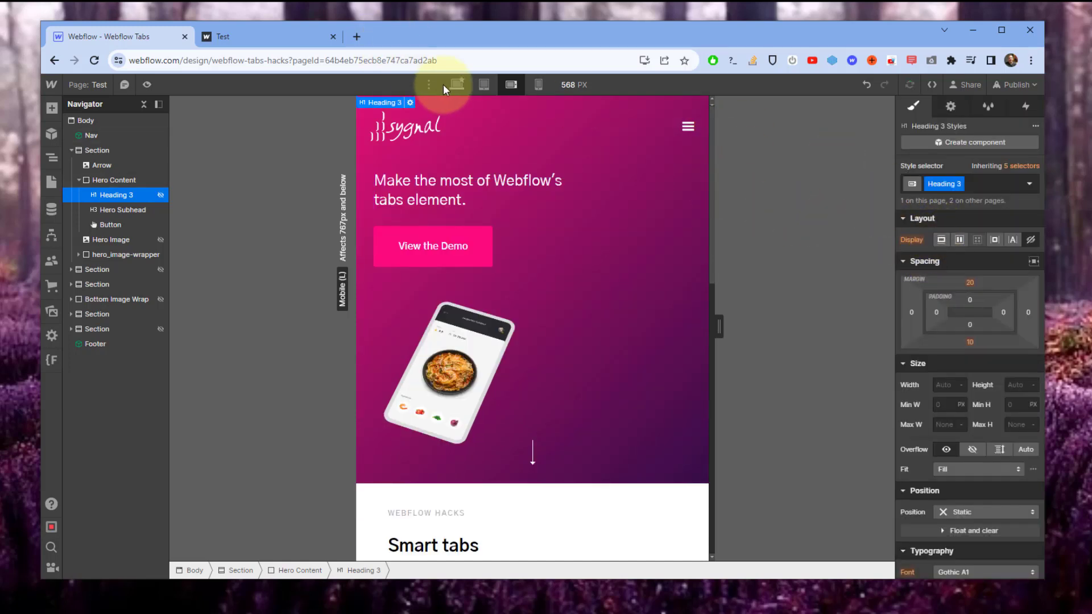
- Reset the heading's Display on the 1149 px desktop breakpoint so it shows as block
{"action": "left_click", "coordinate": [459, 85]}
{"action": "left_click", "coordinate": [913, 240]}
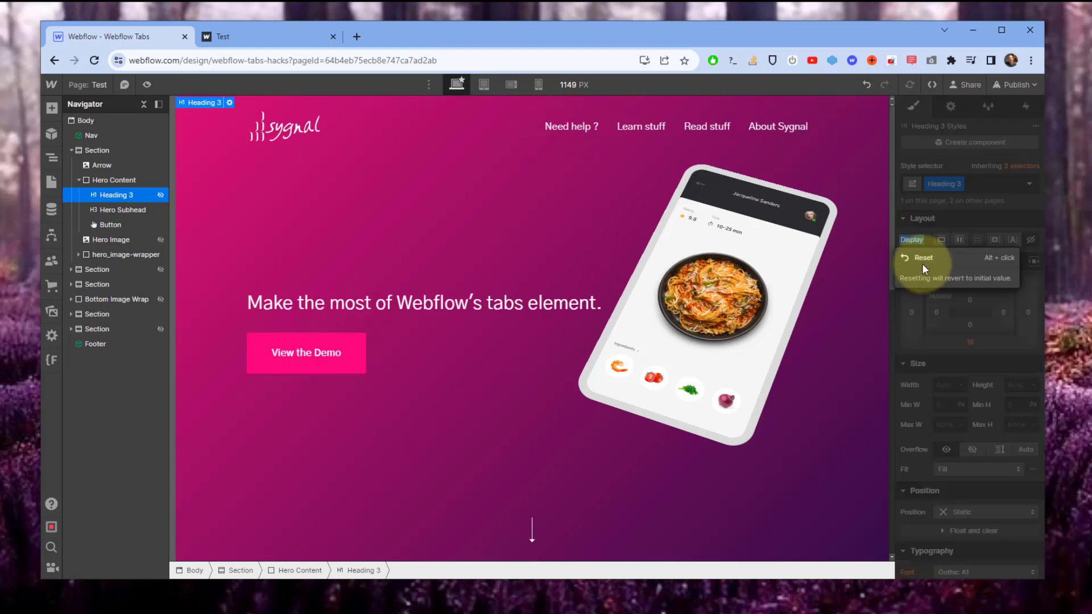
{"action": "left_click", "coordinate": [923, 259]}
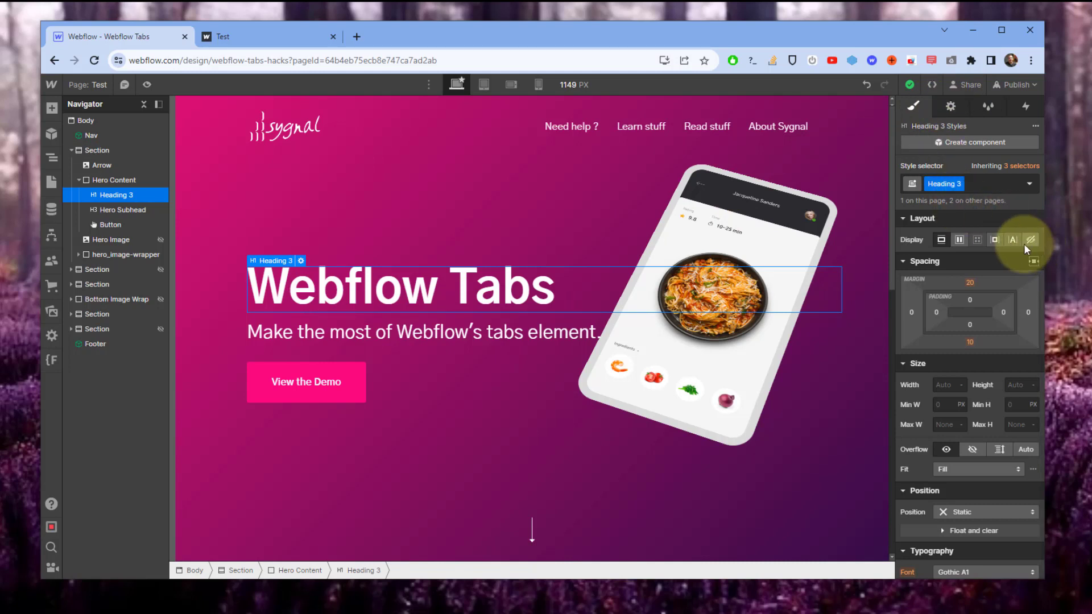
{"action": "left_click", "coordinate": [951, 107]}
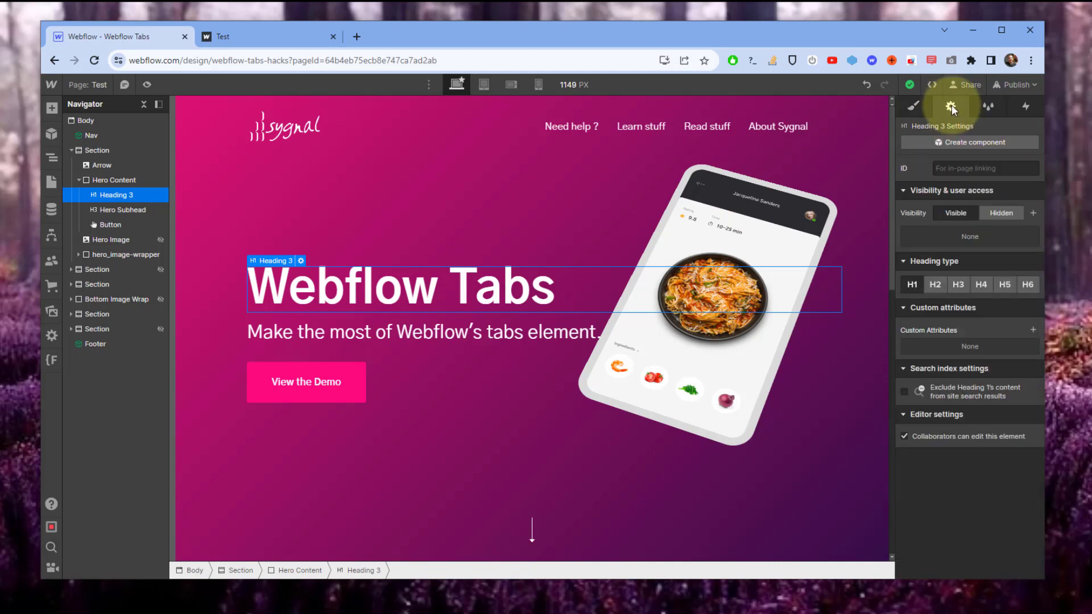
{"action": "left_click", "coordinate": [1008, 222]}
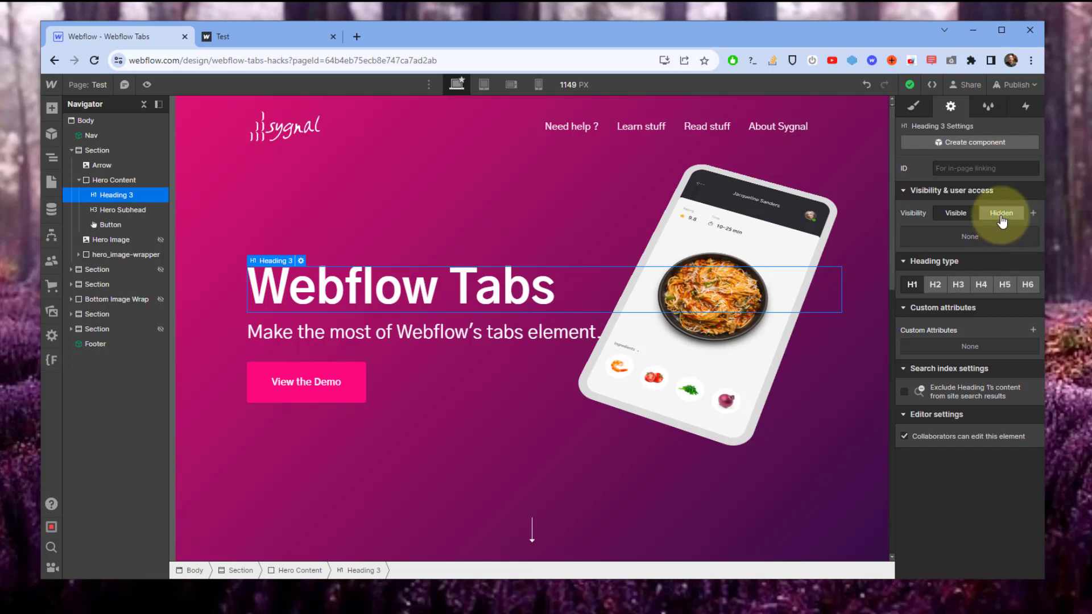
{"action": "left_click", "coordinate": [1002, 220]}
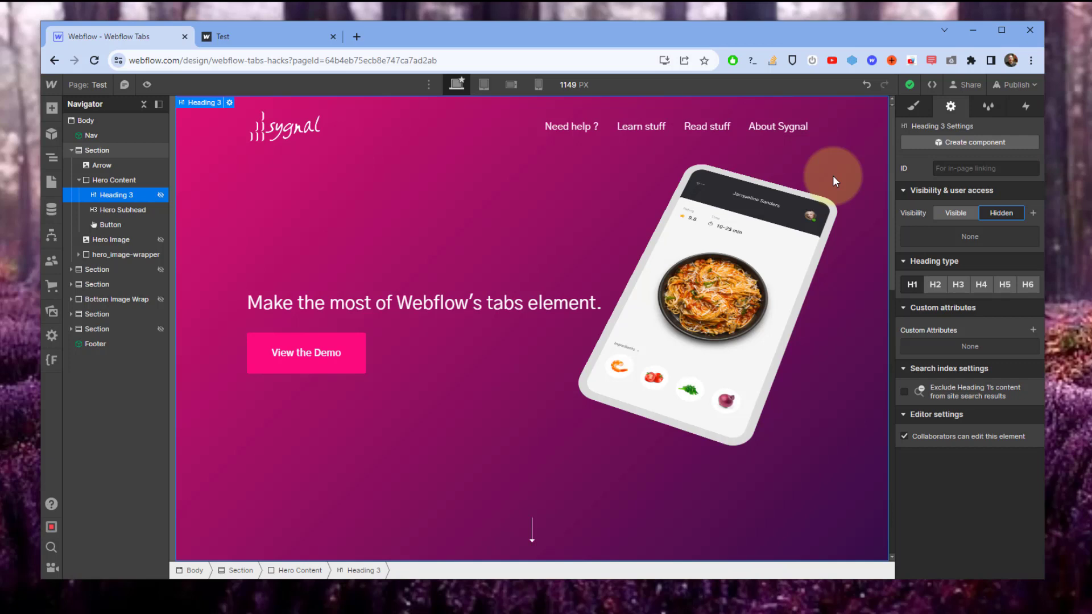
{"action": "left_click", "coordinate": [483, 85]}
{"action": "left_click", "coordinate": [507, 89]}
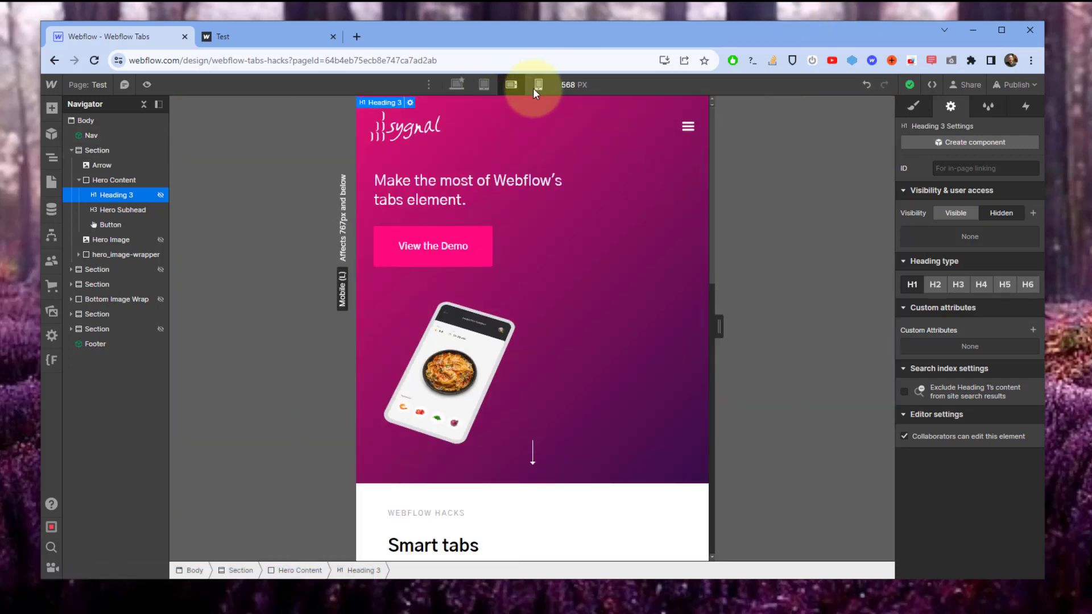
{"action": "left_click", "coordinate": [534, 87]}
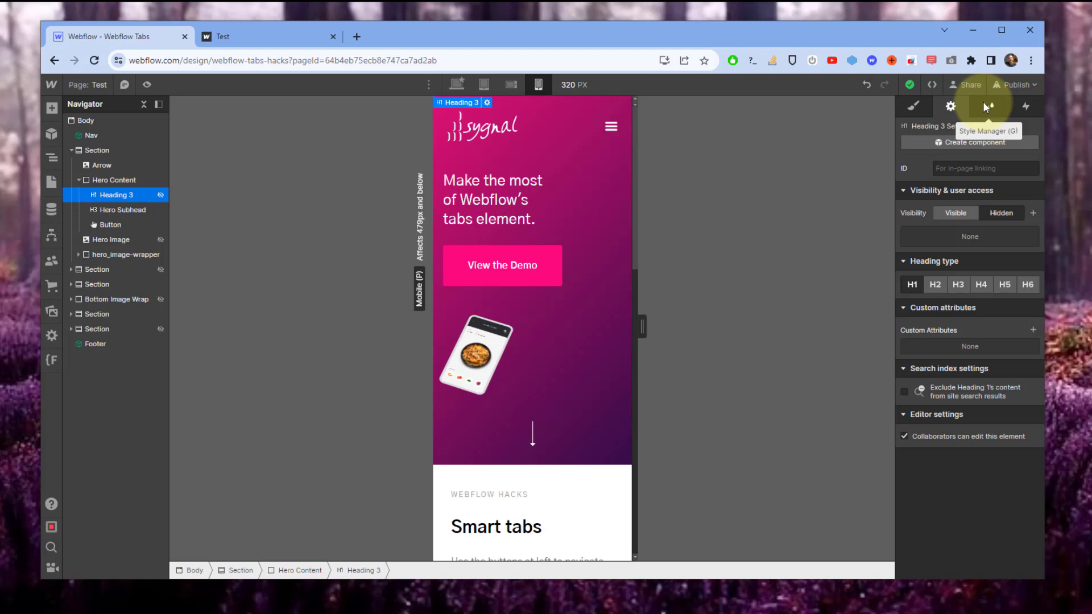
{"action": "left_click", "coordinate": [457, 85]}
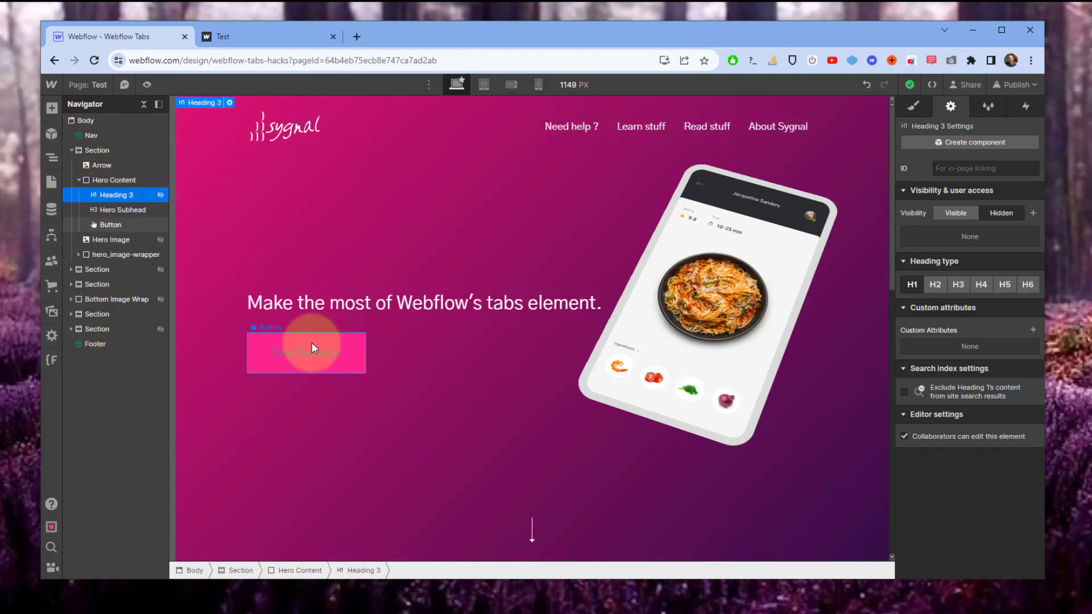
{"action": "scroll", "coordinate": [312, 343], "scroll_direction": "down", "scroll_amount": 5}
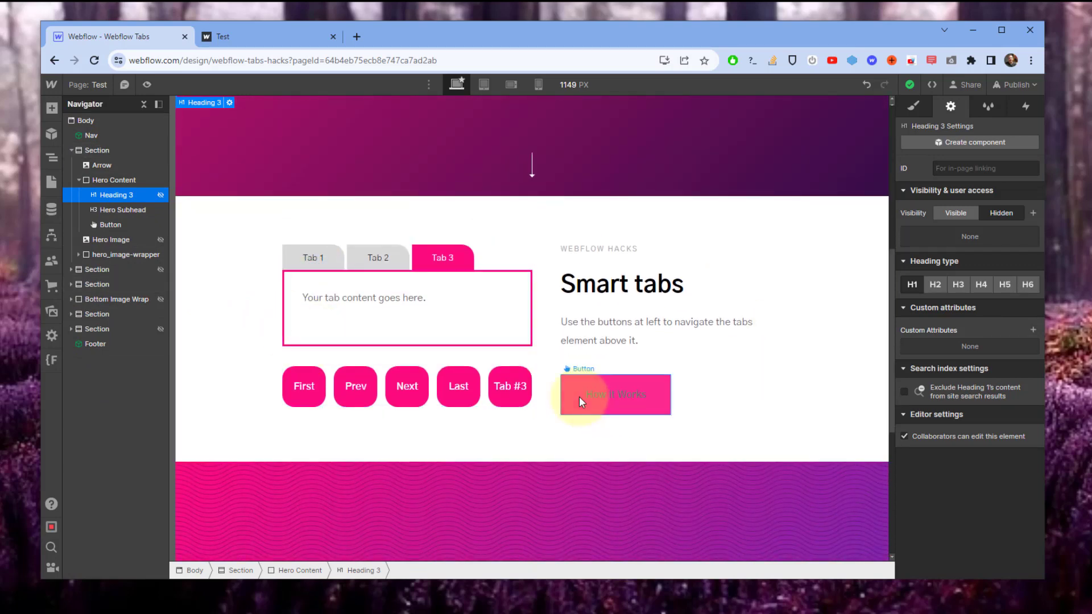
{"action": "scroll", "coordinate": [579, 398], "scroll_direction": "down", "scroll_amount": 5}
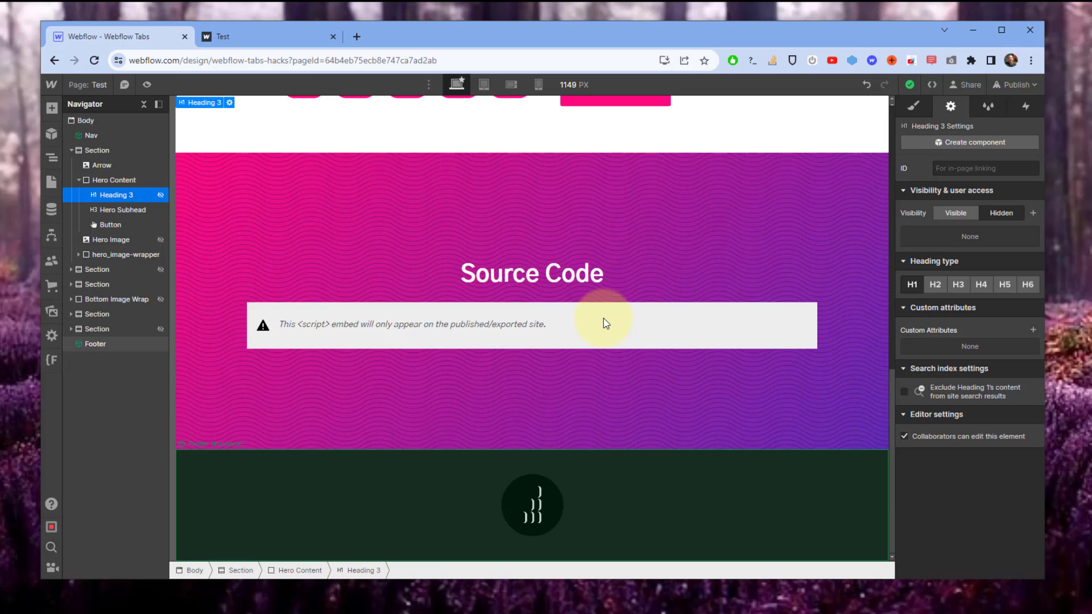
{"action": "scroll", "coordinate": [375, 253], "scroll_direction": "up", "scroll_amount": 5}
{"action": "scroll", "coordinate": [353, 253], "scroll_direction": "up", "scroll_amount": 5}
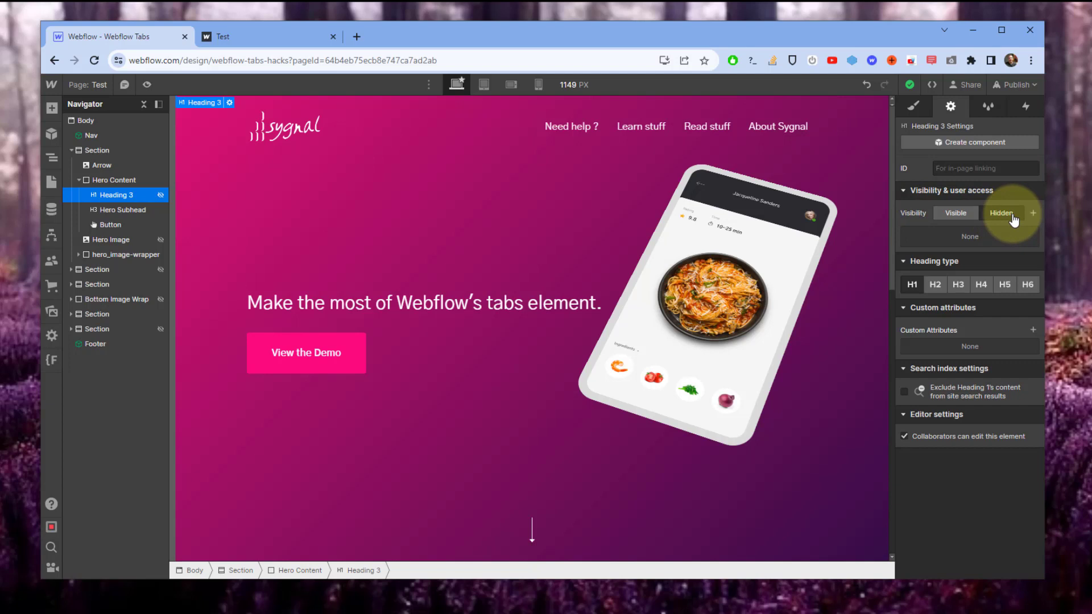
- Set the Heading 3 visibility to Visible and select the hero Section in the Navigator
{"action": "left_click", "coordinate": [973, 220]}
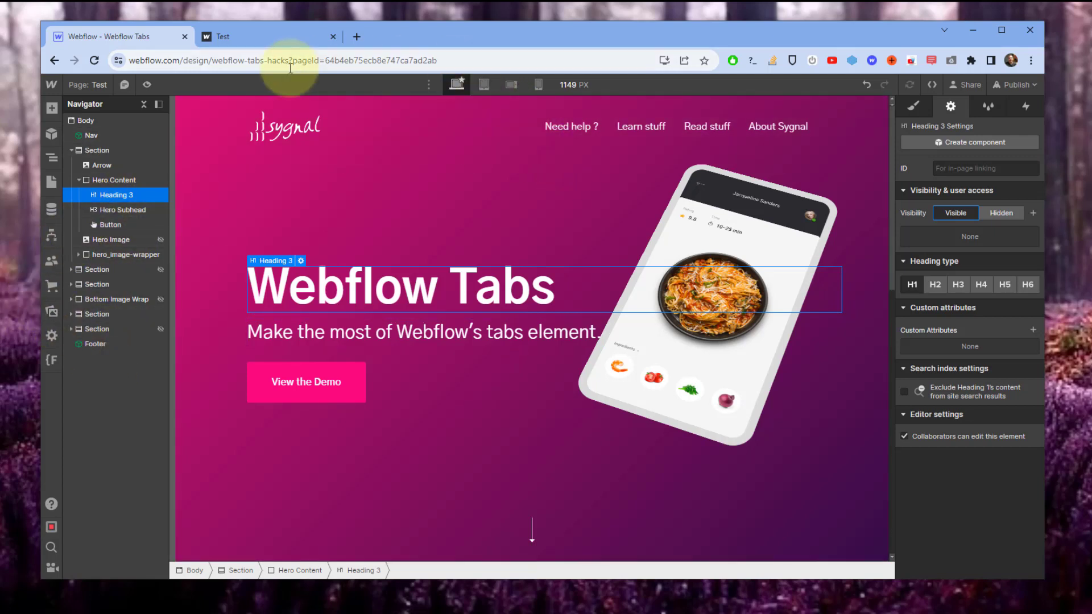
{"action": "left_click", "coordinate": [185, 471]}
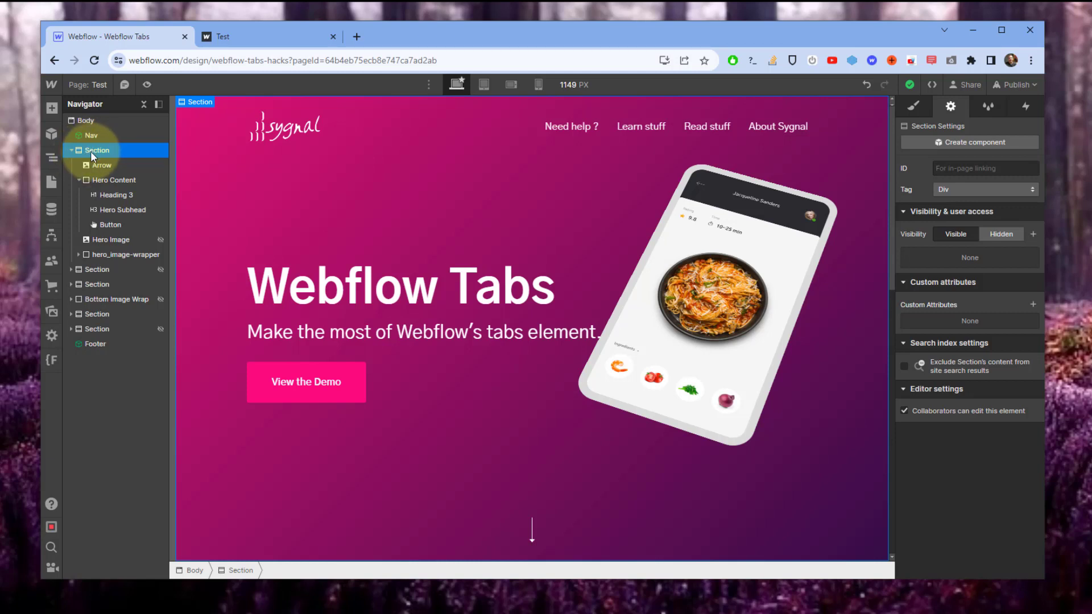
- Duplicate the hero Section and change the top copy's heading from 'Webflow Tabs' to 'Webflow v2.0'
{"action": "left_click", "coordinate": [91, 138]}
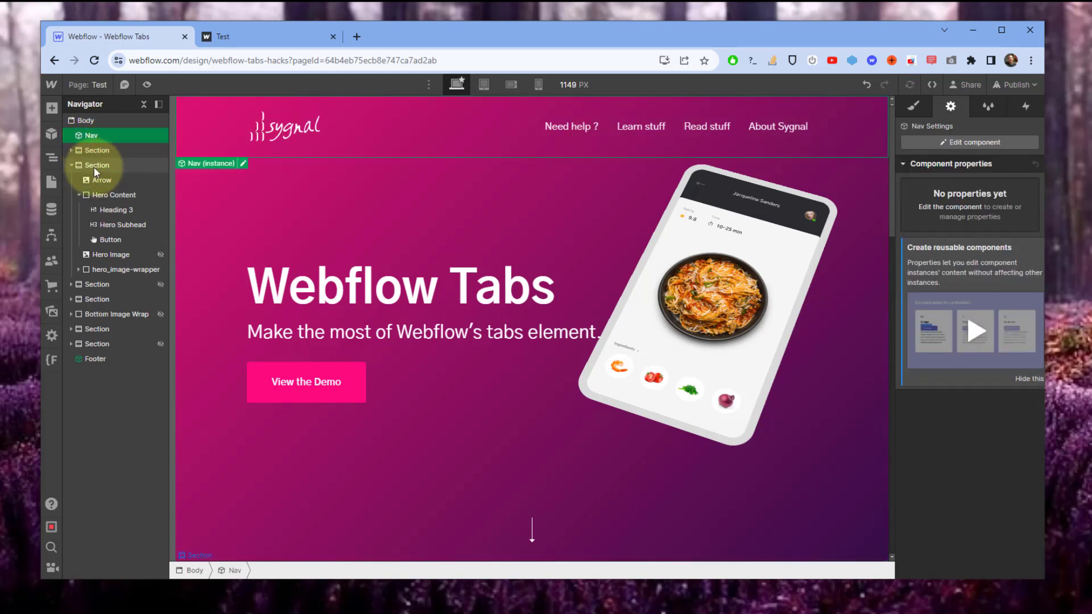
{"action": "key", "text": "ctrl+v"}
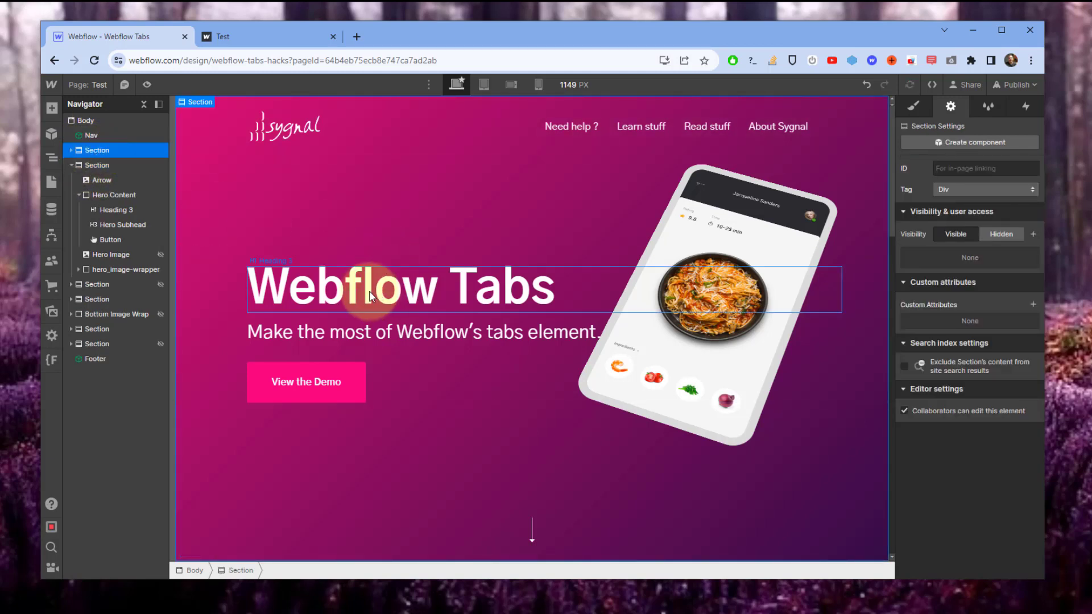
{"action": "left_click", "coordinate": [385, 278]}
{"action": "double_click", "coordinate": [509, 300]}
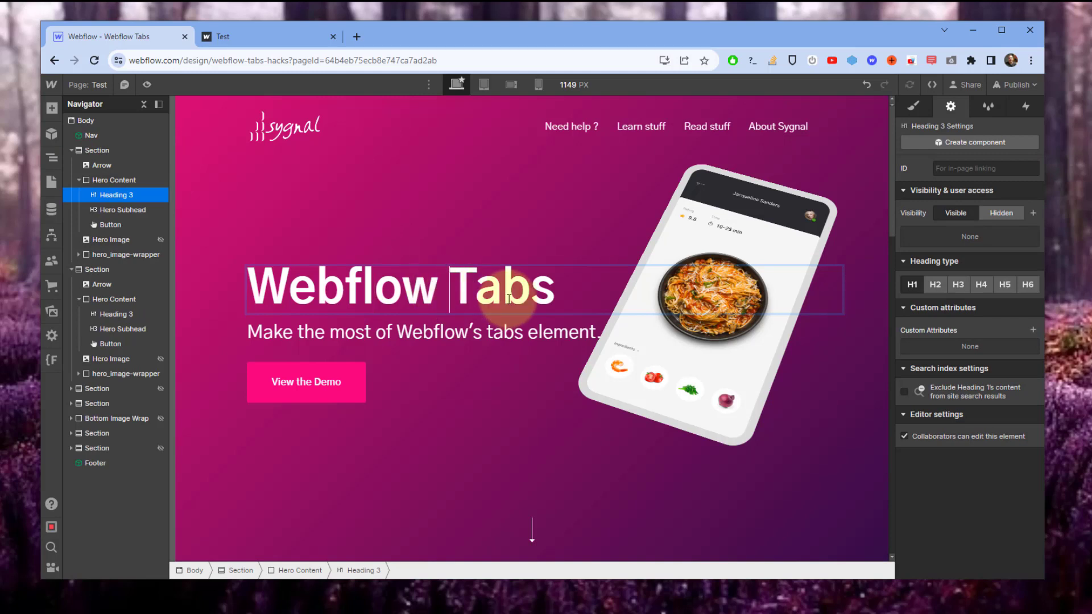
{"action": "double_click", "coordinate": [509, 300]}
{"action": "type", "text": "v2.0"}
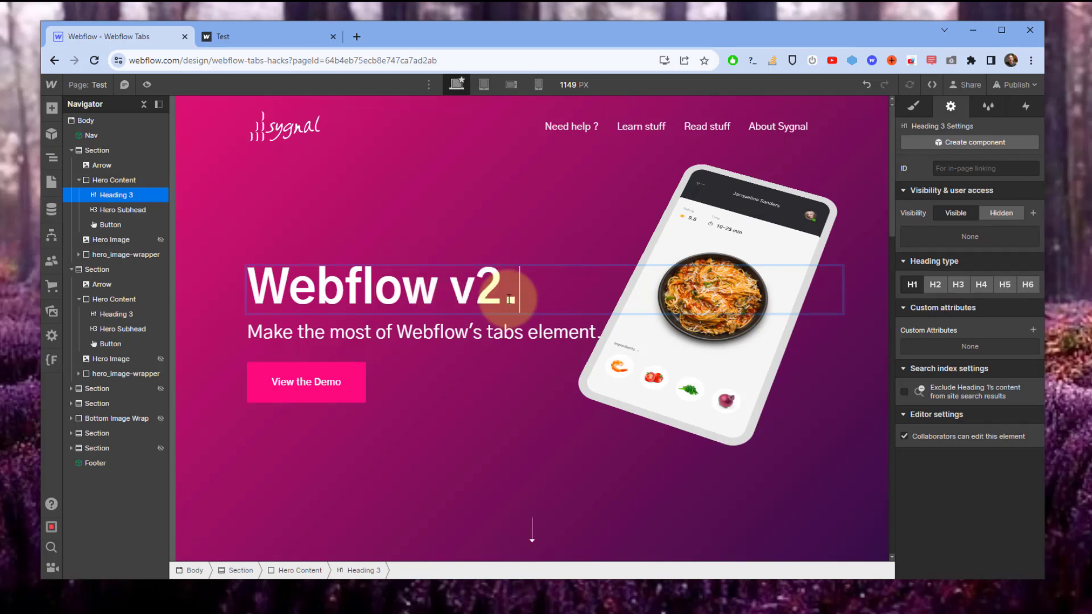
{"action": "left_click", "coordinate": [353, 308]}
- Set the second, original Webflow Tabs hero Section's visibility to Hidden
{"action": "scroll", "coordinate": [214, 303], "scroll_direction": "down", "scroll_amount": 5}
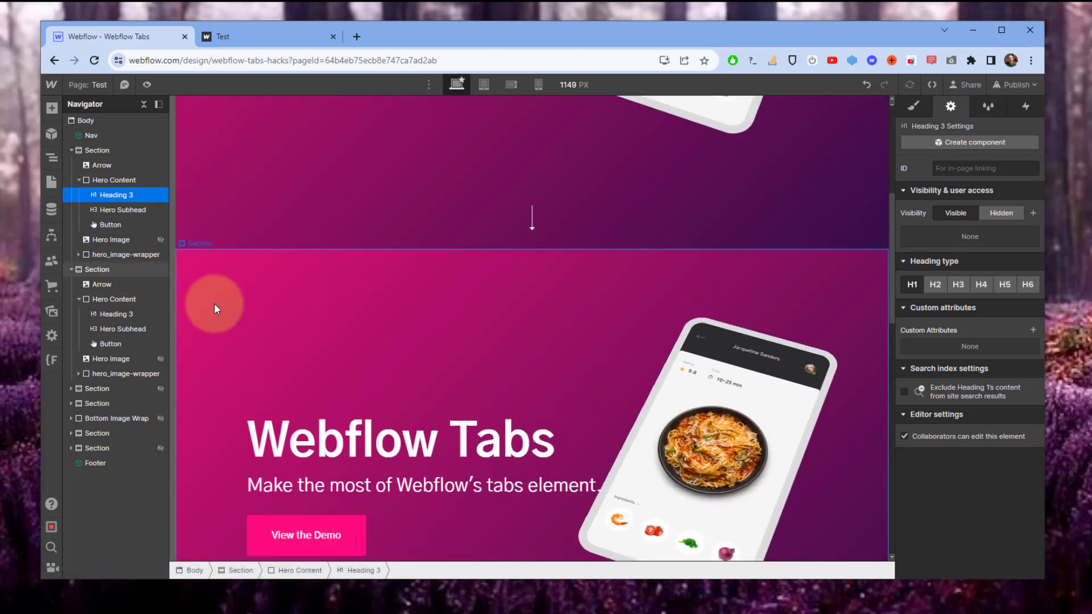
{"action": "left_click", "coordinate": [200, 276]}
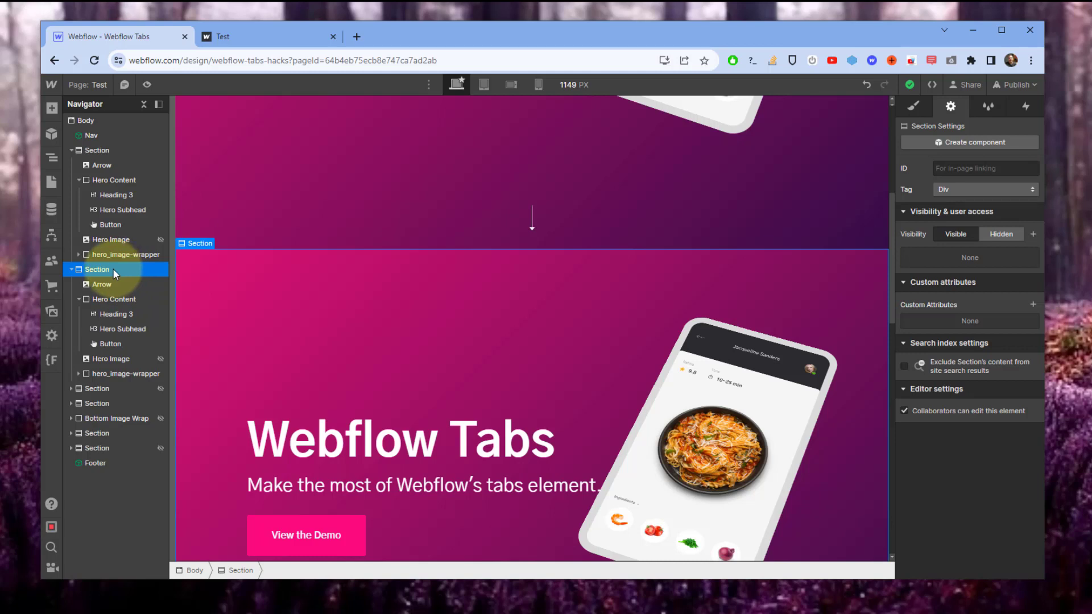
{"action": "left_click", "coordinate": [1001, 234]}
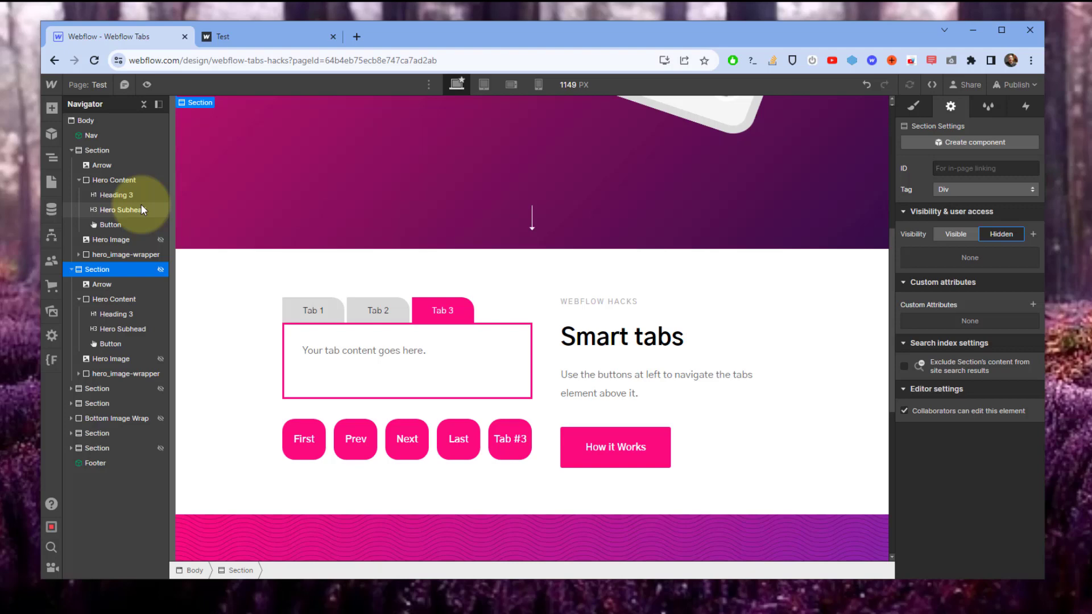
{"action": "scroll", "coordinate": [288, 190], "scroll_direction": "up", "scroll_amount": 5}
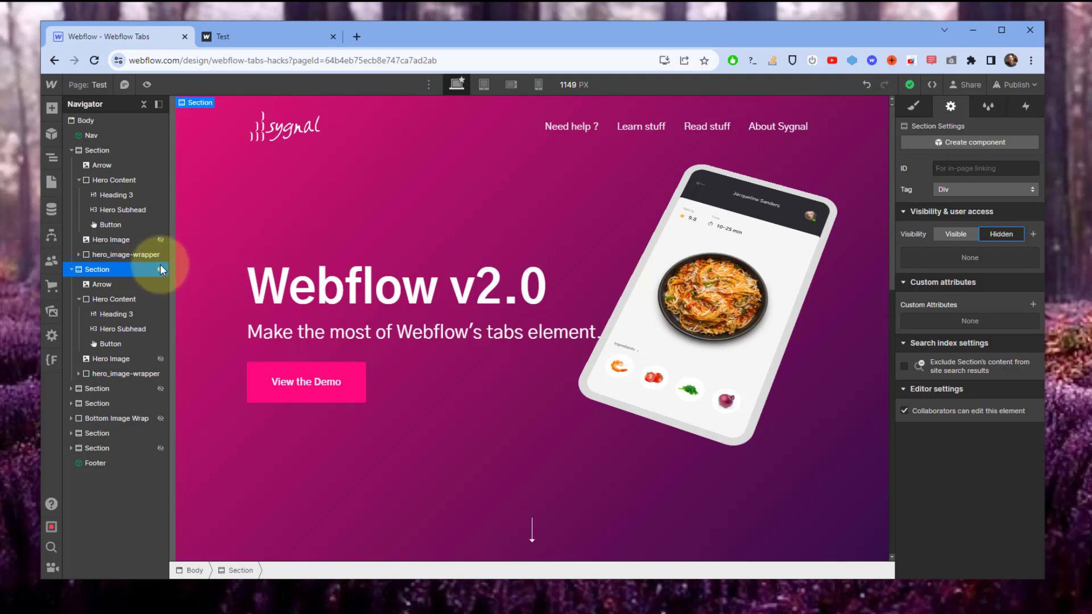
{"action": "left_click", "coordinate": [140, 240]}
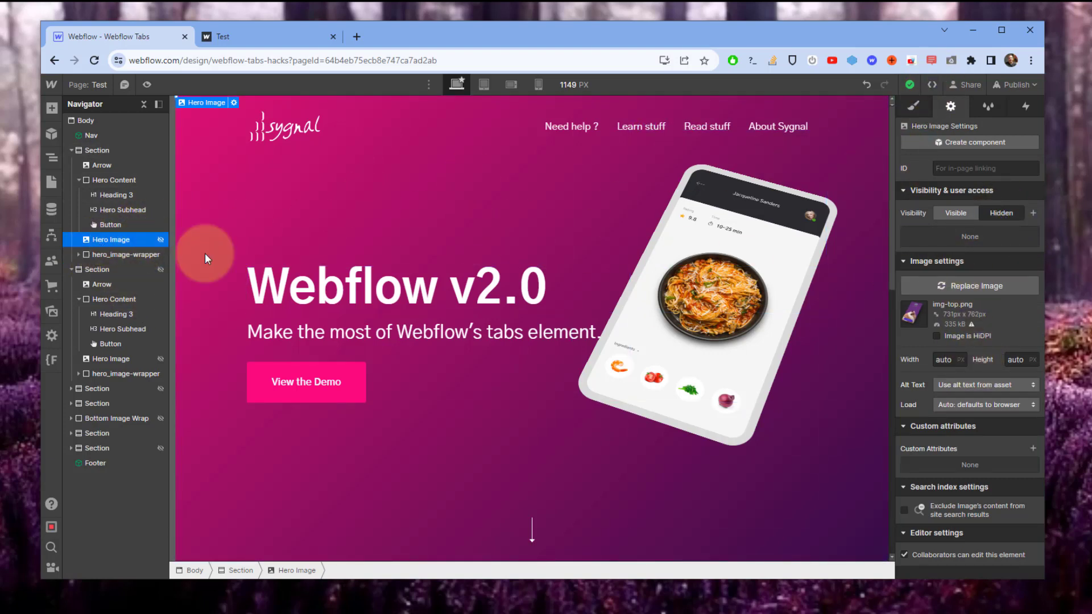
{"action": "left_click", "coordinate": [955, 214]}
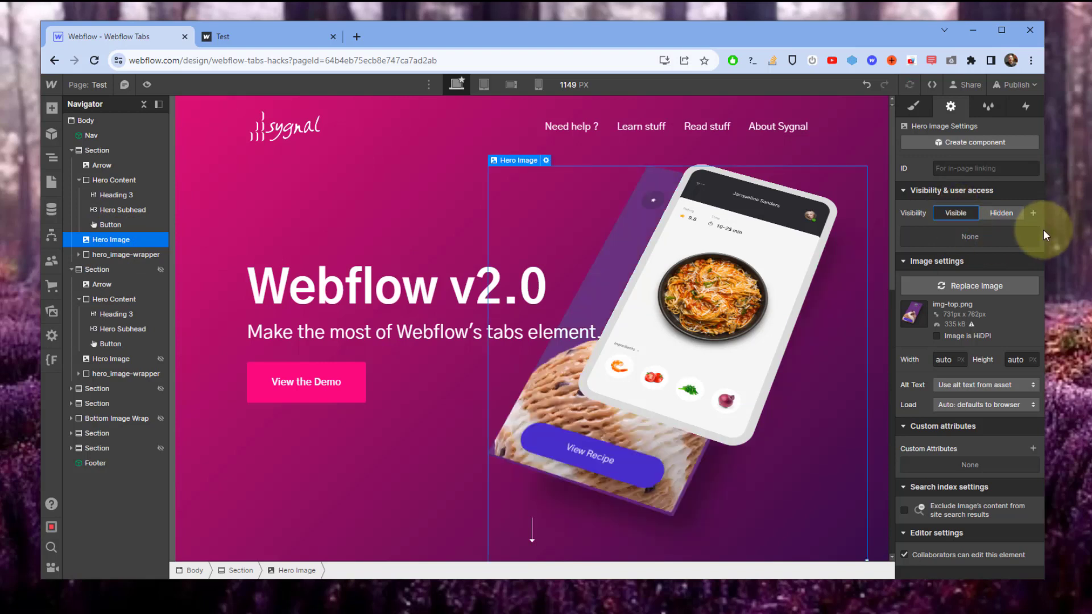
{"action": "left_click", "coordinate": [1001, 213]}
{"action": "left_click", "coordinate": [961, 215]}
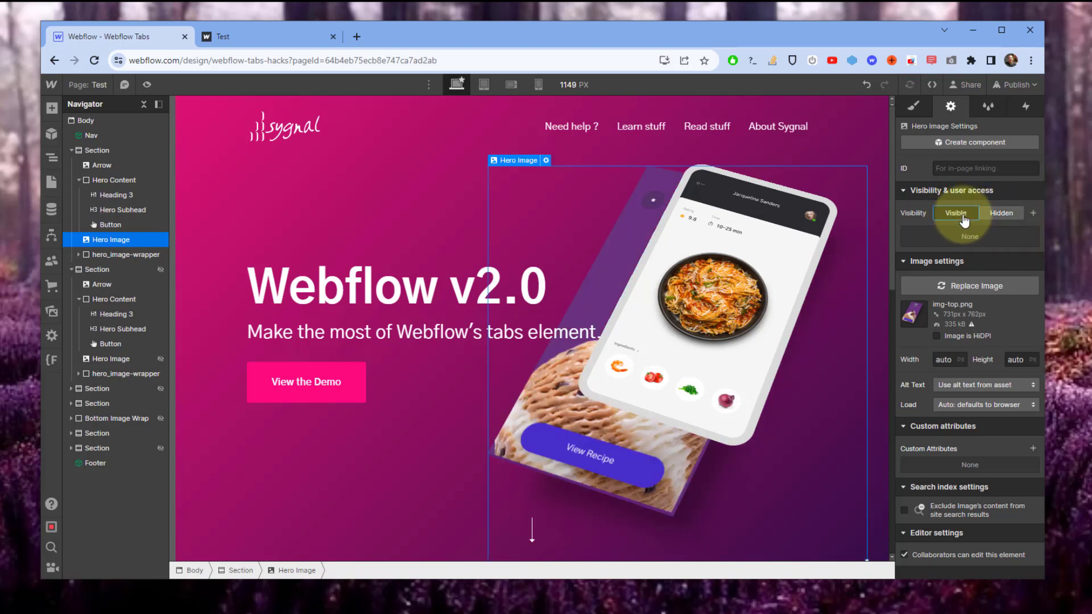
{"action": "left_click", "coordinate": [1002, 213]}
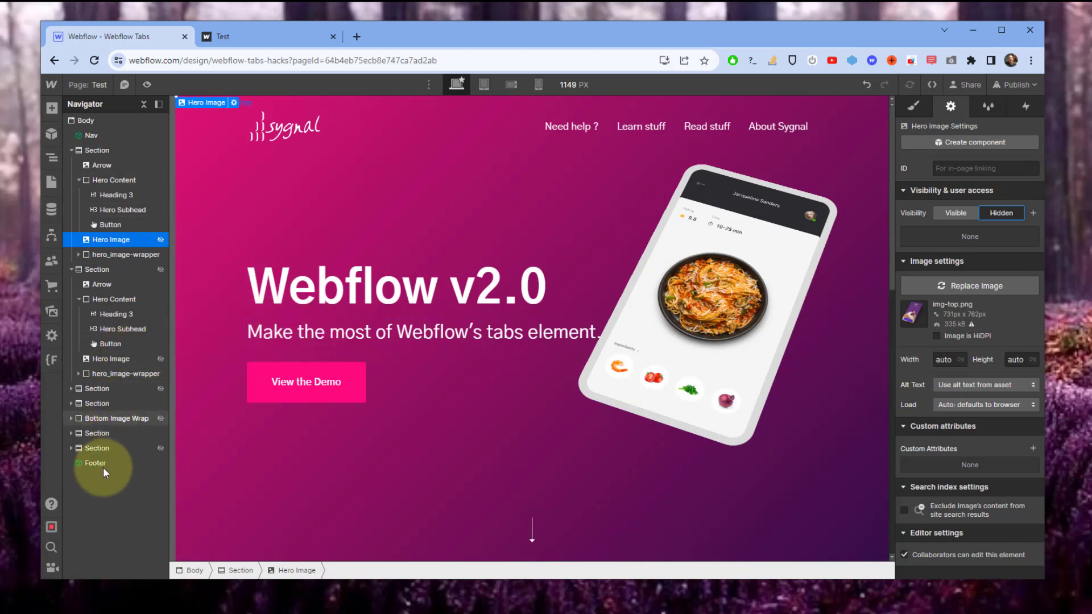
{"action": "left_click", "coordinate": [118, 224]}
- Set the View the Demo button's Display to None in the Style panel
{"action": "left_click", "coordinate": [915, 105]}
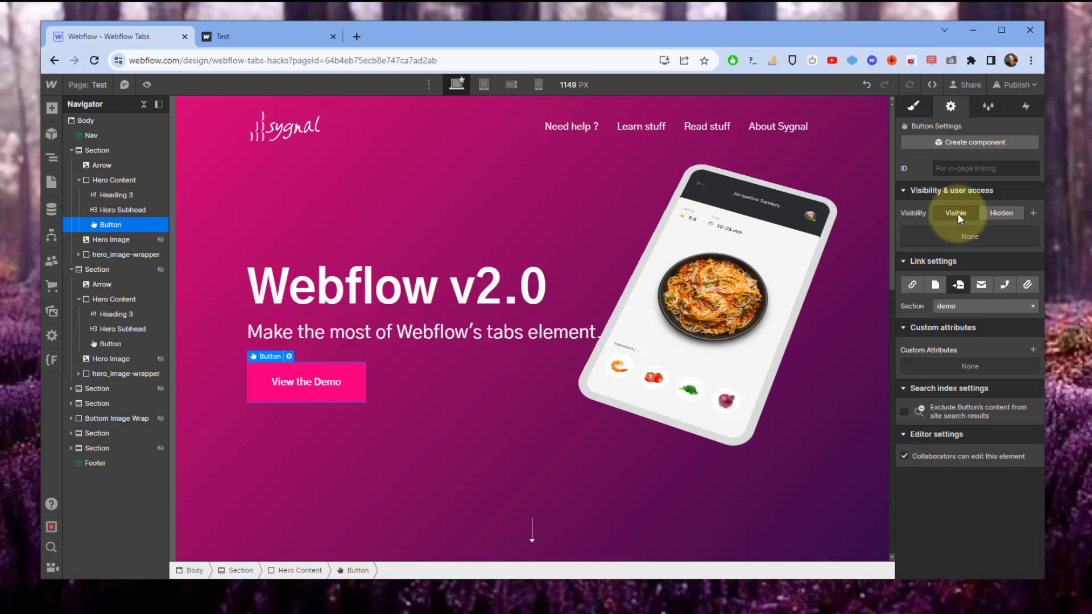
{"action": "left_click", "coordinate": [1031, 240]}
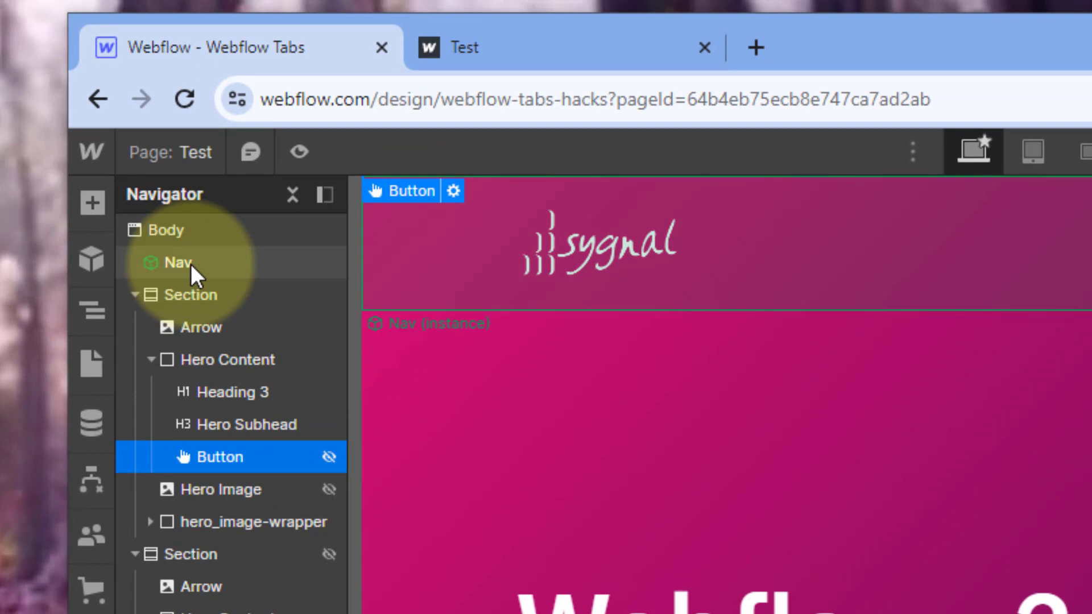
{"action": "left_click", "coordinate": [190, 264]}
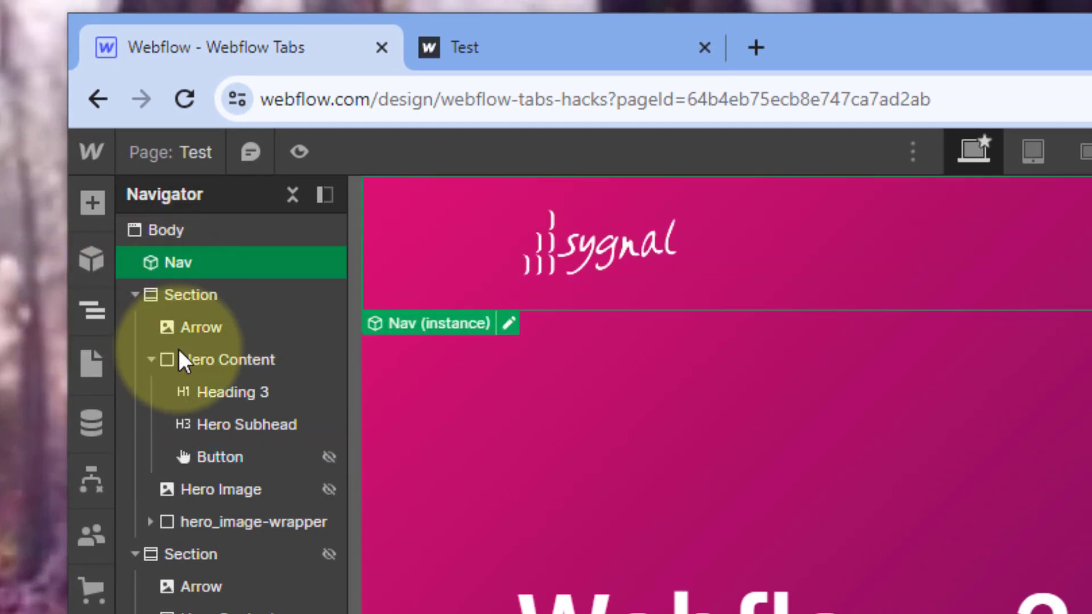